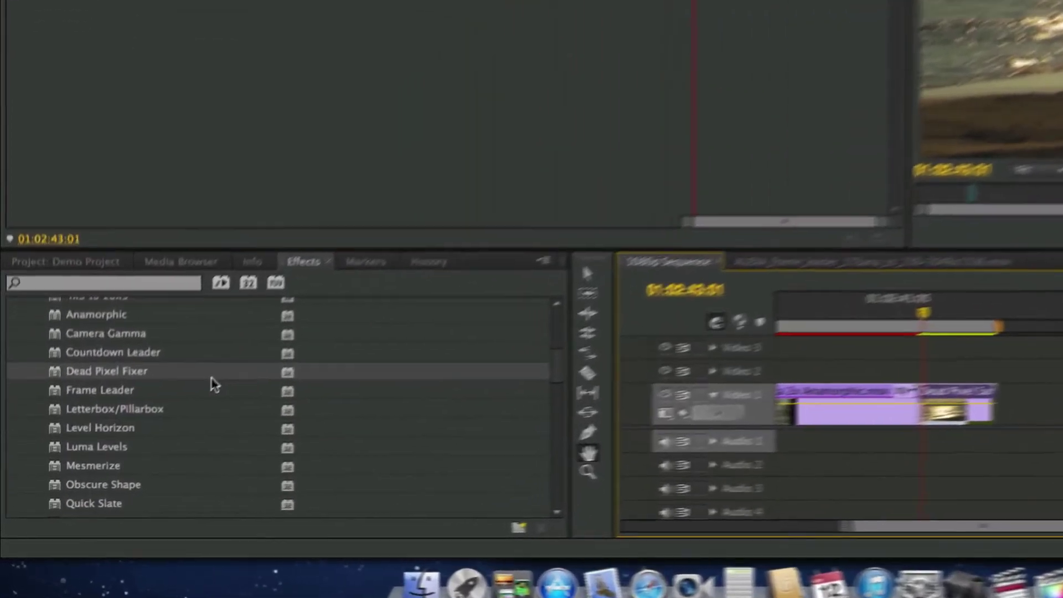
Step: Set the Program monitor playback resolution to Full and its zoom to 100%
scroll(125, 458, "up", 3)
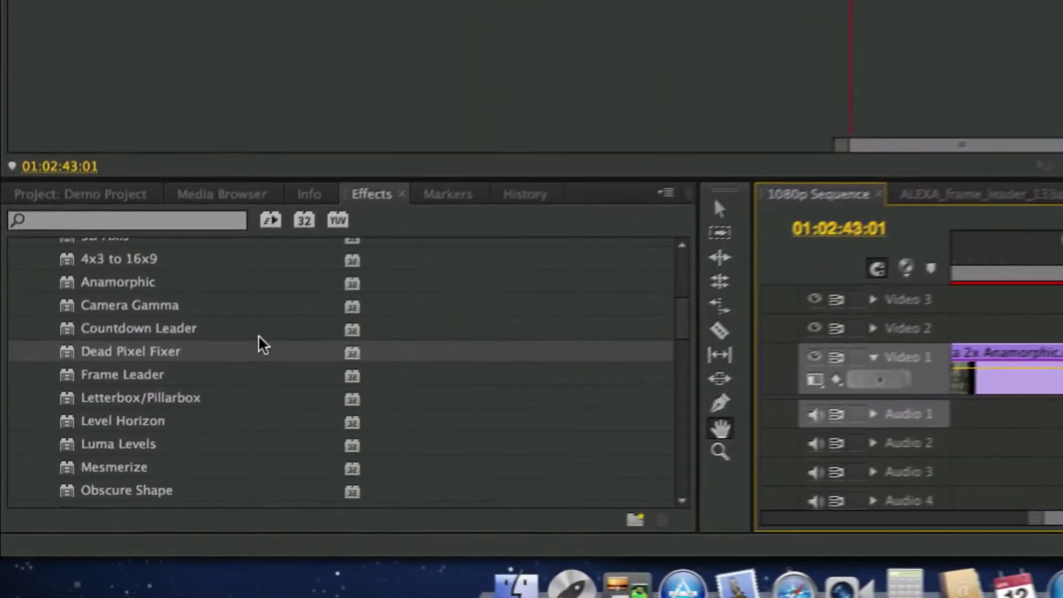
scroll(266, 339, "up", 1)
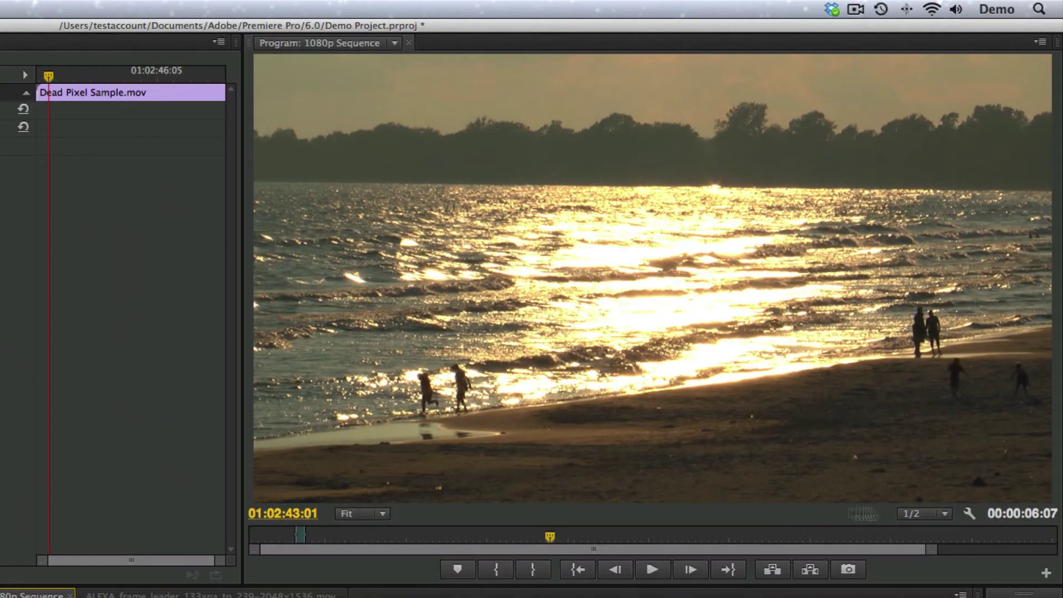
left_click(934, 513)
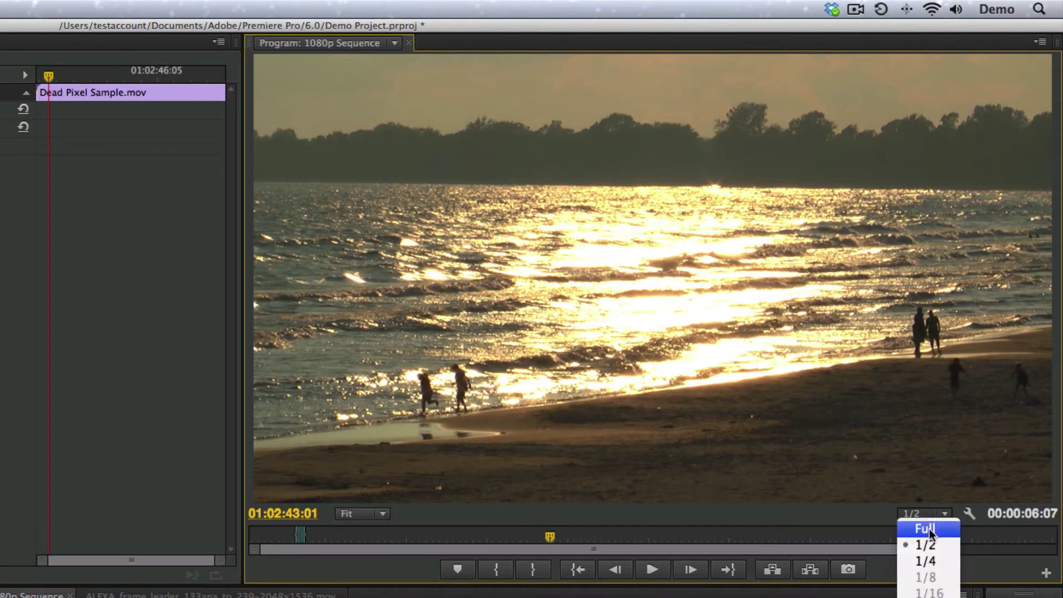
left_click(943, 530)
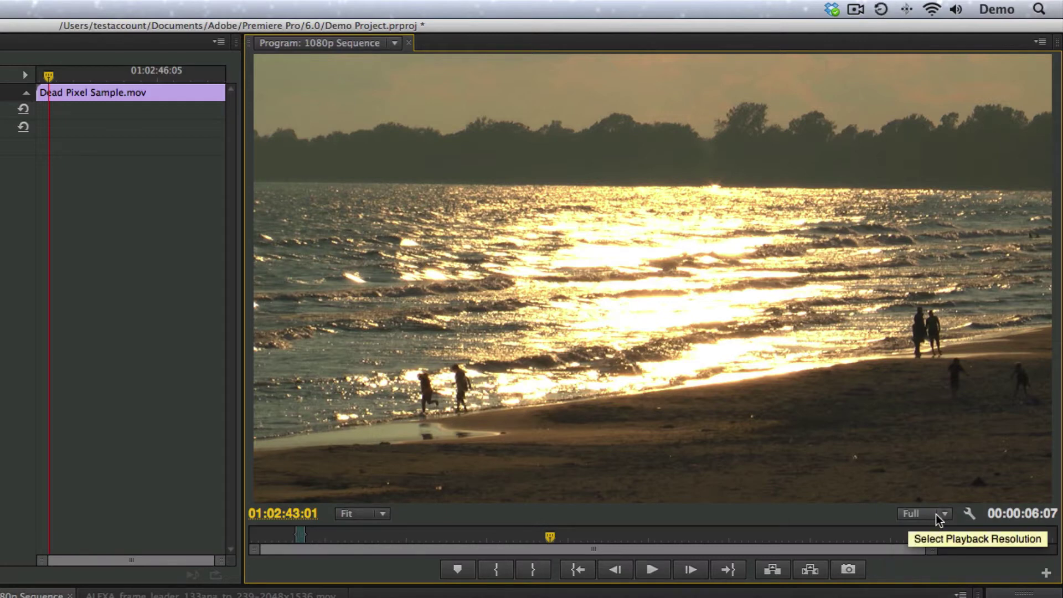
left_click(354, 514)
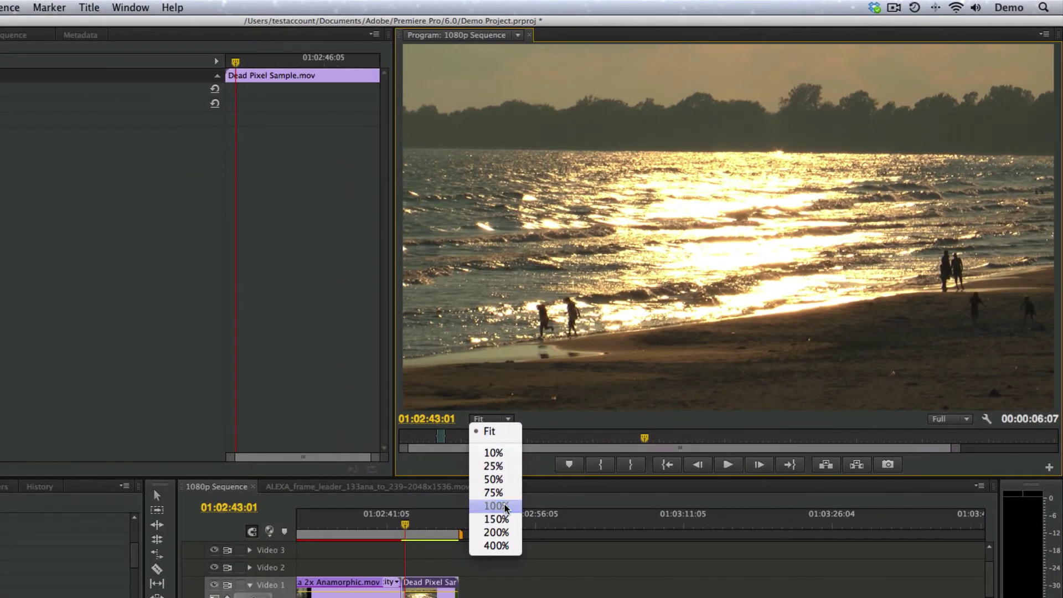
left_click(495, 506)
Step: Magnify the Program monitor to 200% and pan the view onto the treeline
left_click_drag(866, 165, 809, 231)
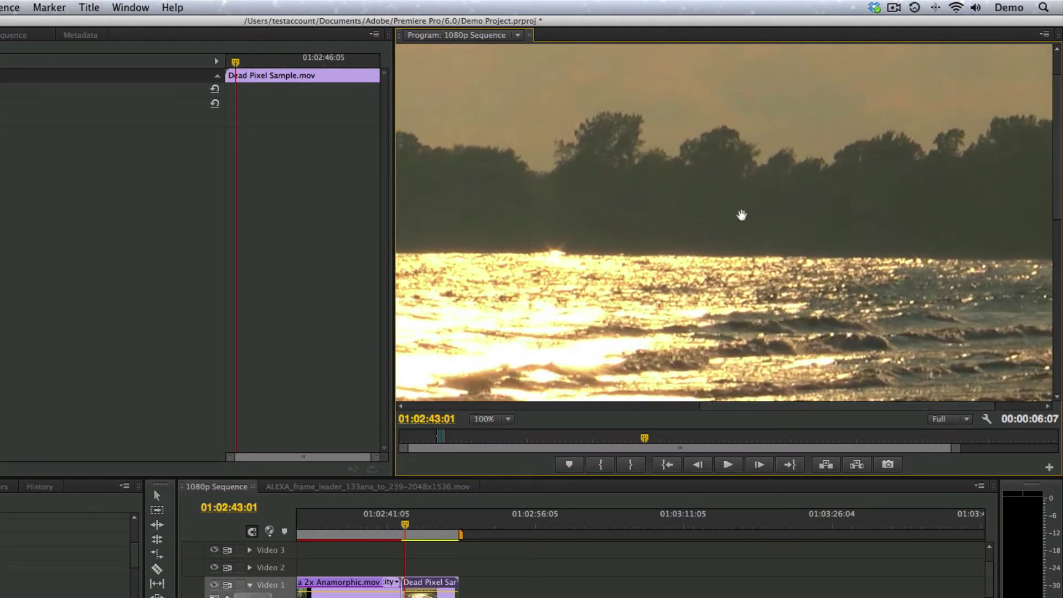
left_click(493, 420)
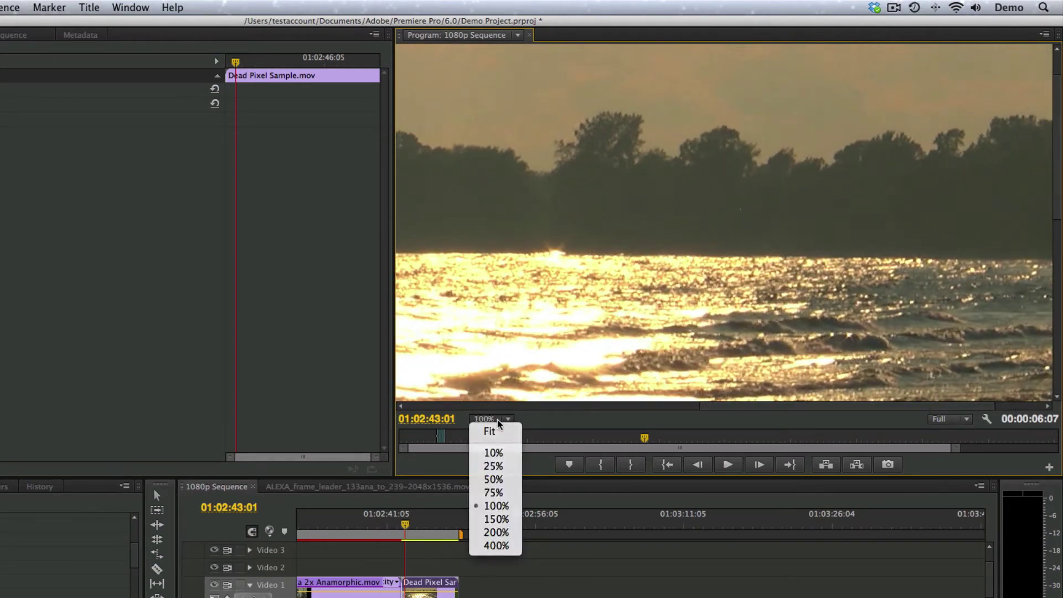
left_click(495, 532)
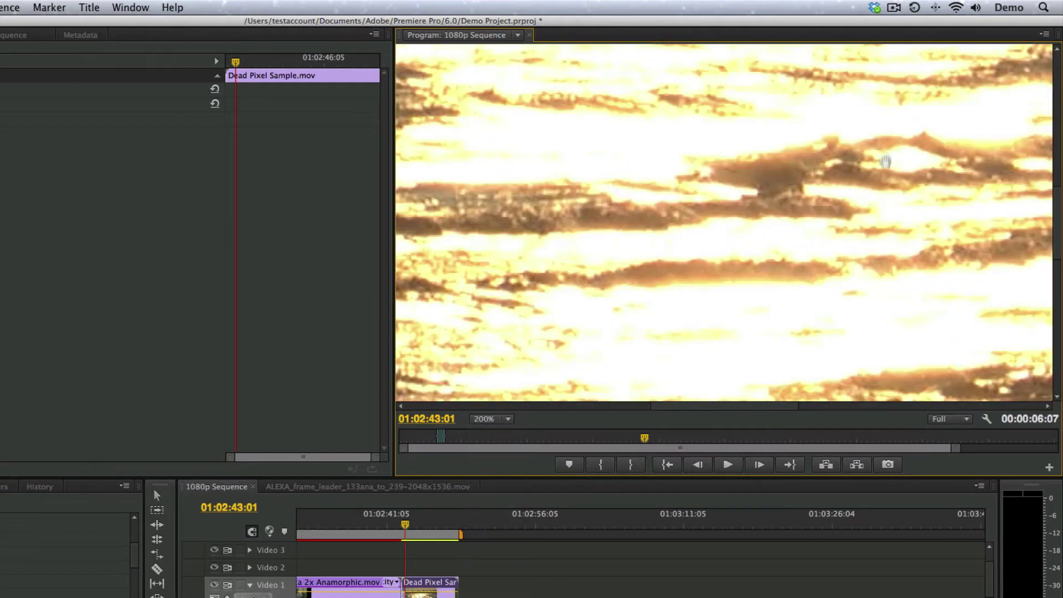
left_click_drag(554, 55, 662, 201)
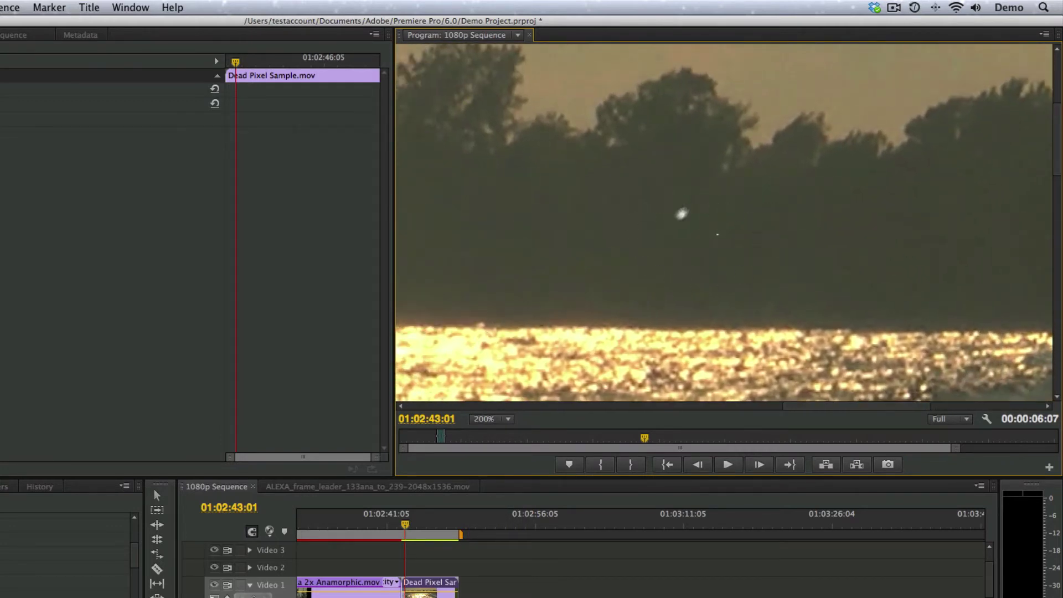
Step: Scrub and play the sequence, then park the playhead on Dead Pixel Sample.mov
left_click(421, 523)
left_click_drag(421, 523, 404, 525)
key("space")
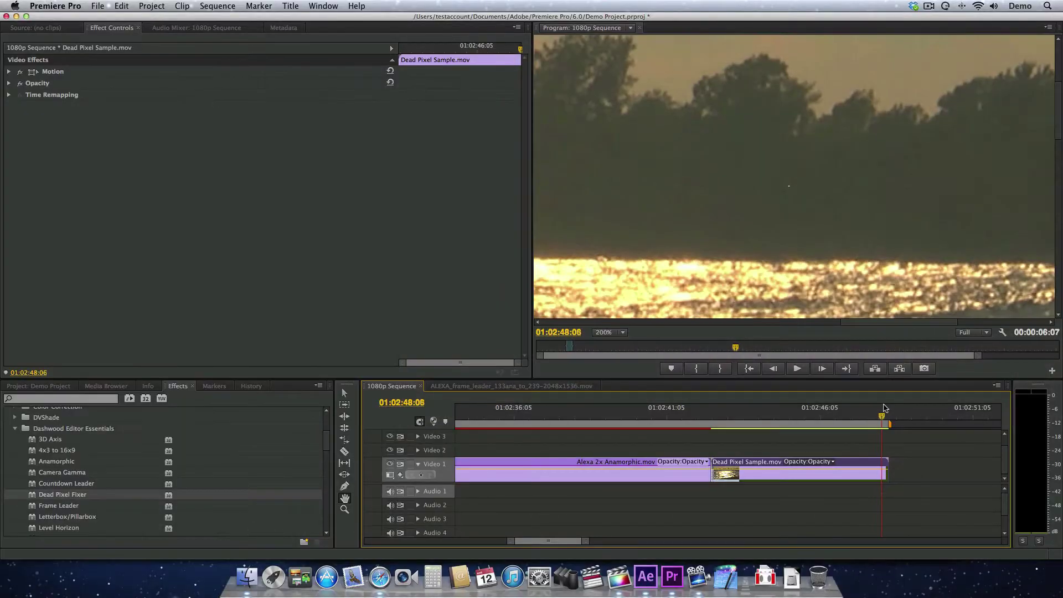
left_click(883, 406)
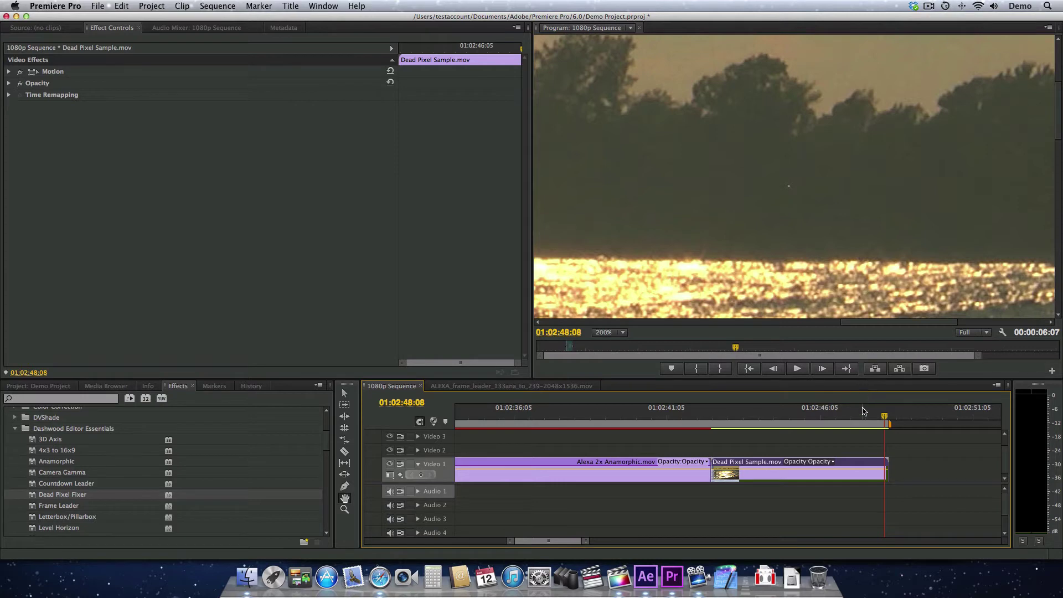
Step: Fit the frame in the monitor, drag Dead Pixel Fixer onto Dead Pixel Sample.mov, and disable crosshair preview
left_click(623, 333)
left_click(608, 342)
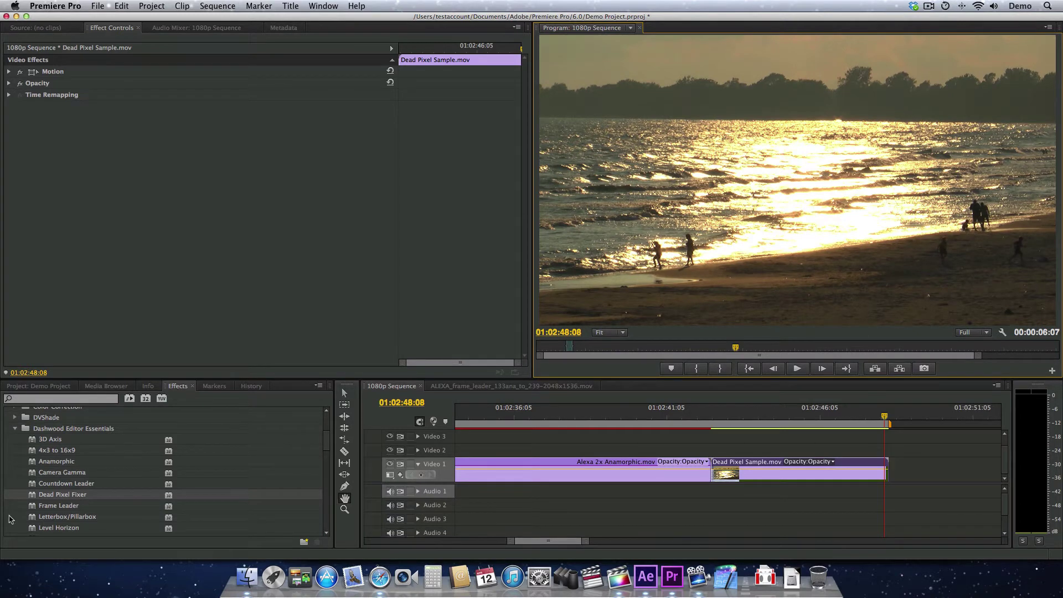
left_click_drag(35, 497, 829, 473)
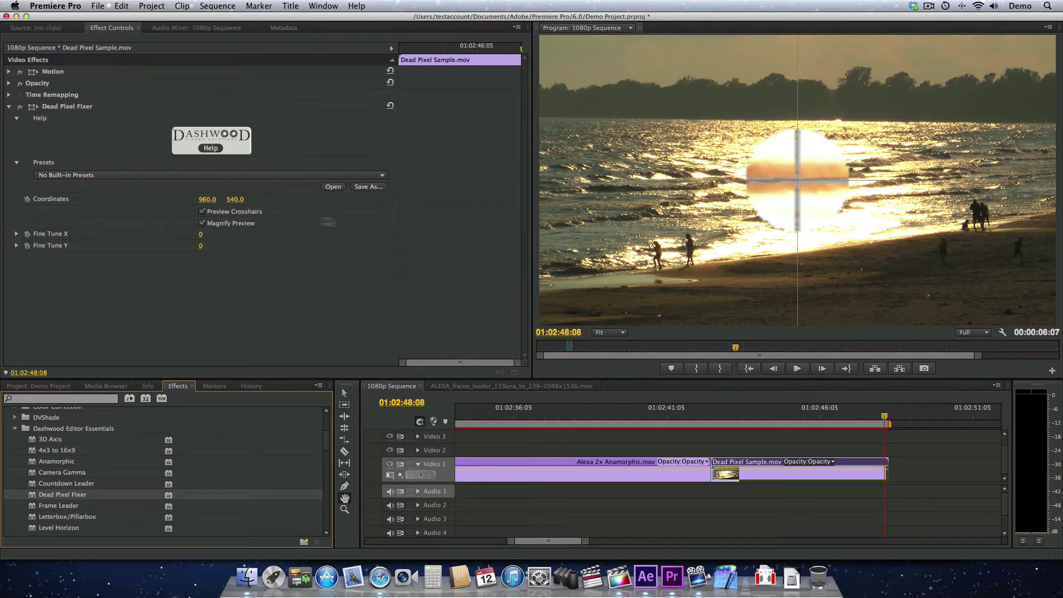
left_click(202, 211)
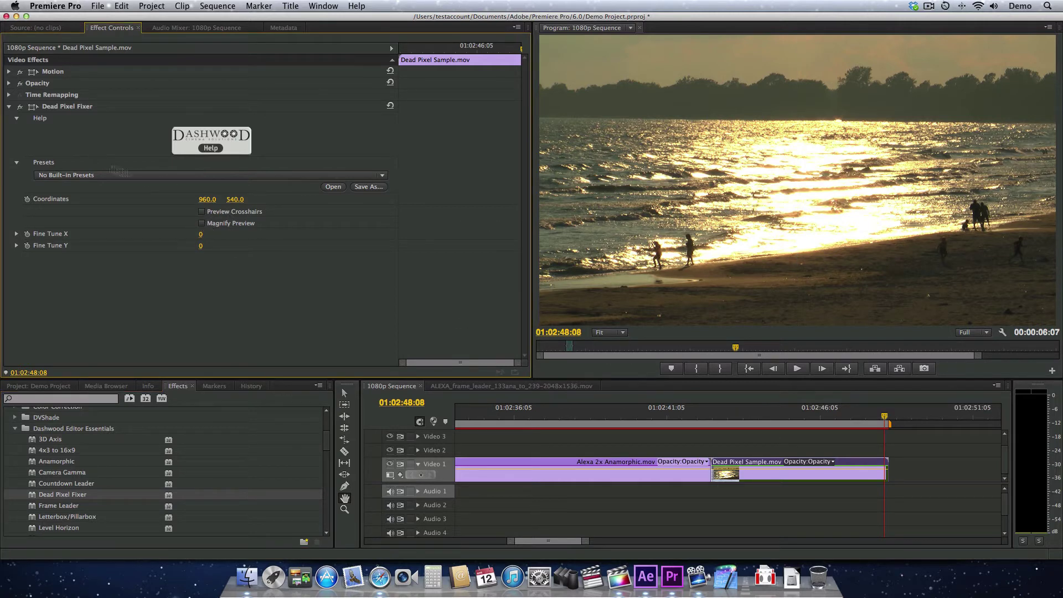
Step: Drag the Dead Pixel Fixer crosshair onto the stuck pixel at 1374.7, 255.1 with Preview Crosshairs on
left_click(65, 108)
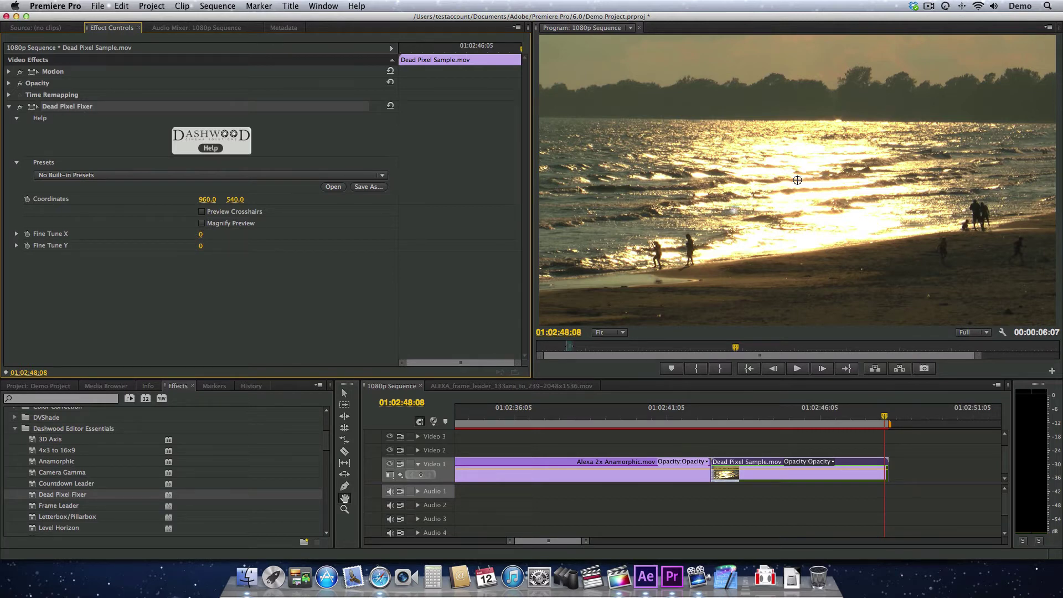
key("v")
left_click_drag(797, 181, 909, 105)
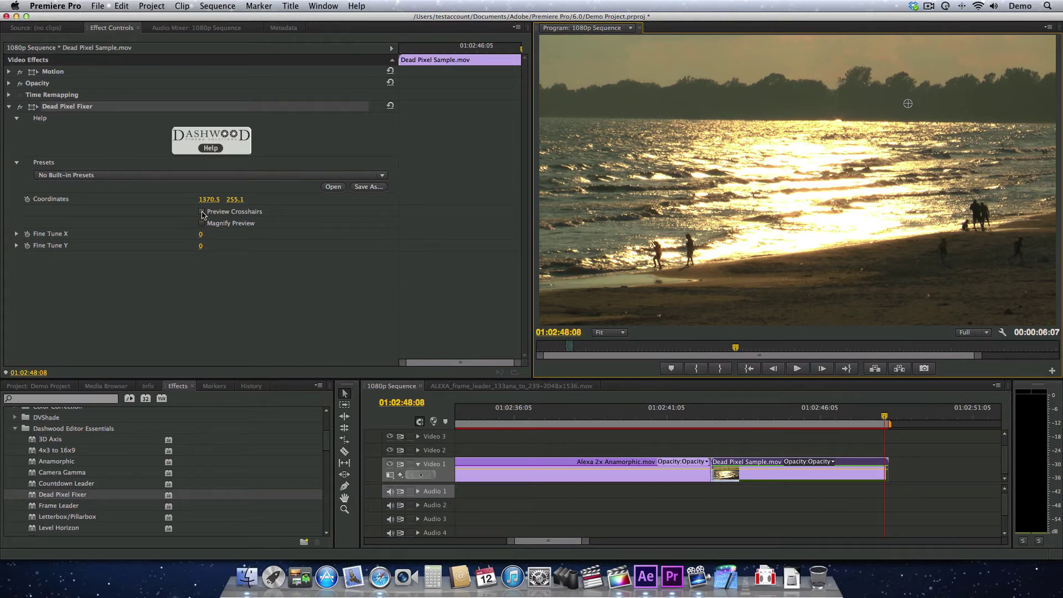
left_click(201, 211)
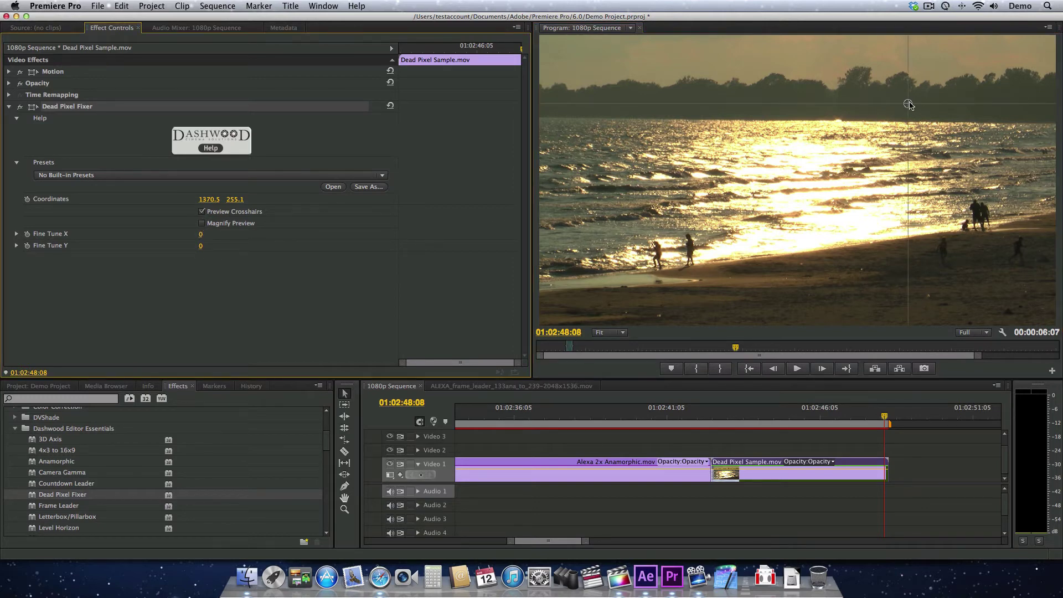
mouse_move(908, 106)
left_mouse_down()
mouse_move(807, 269)
mouse_move(980, 103)
mouse_move(909, 104)
left_mouse_up()
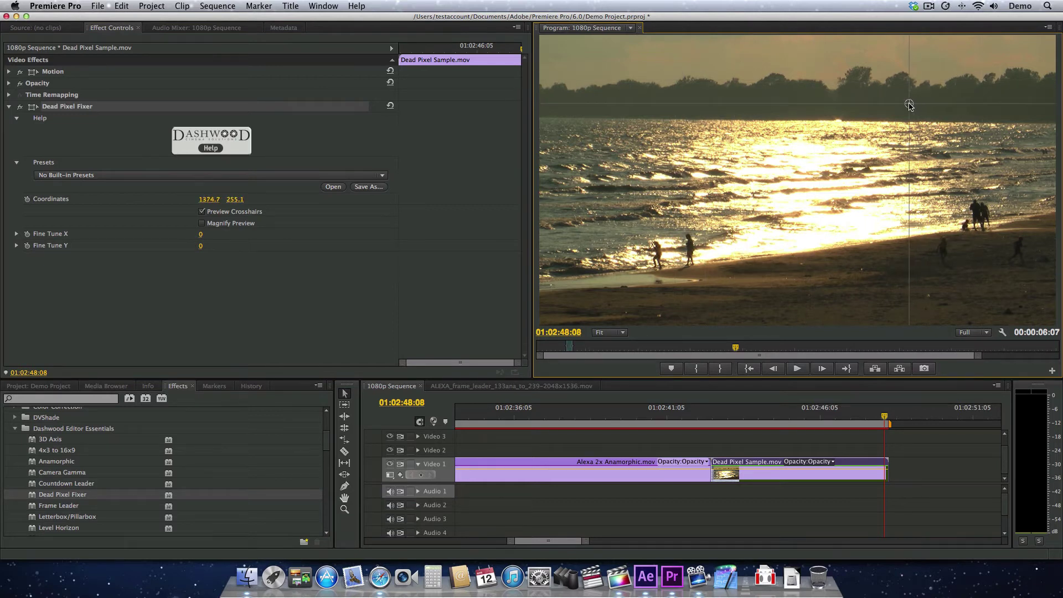
Step: Turn on Magnify Preview, hide the crosshairs, and nudge the target to 1376.7, 257.1
left_click(202, 223)
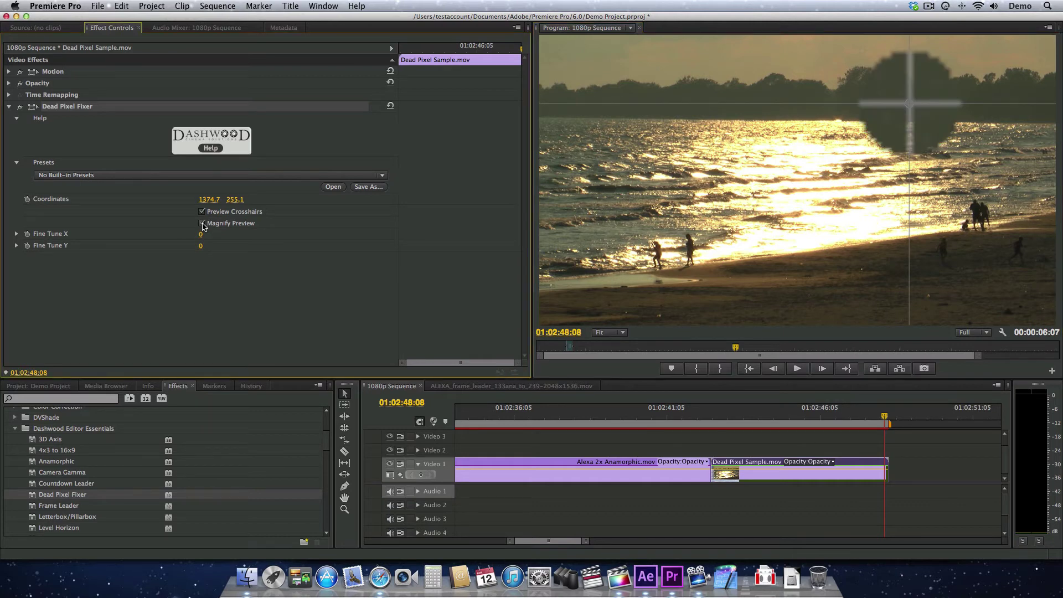
mouse_move(911, 104)
left_mouse_down()
mouse_move(937, 95)
mouse_move(918, 126)
mouse_move(921, 102)
mouse_move(935, 93)
mouse_move(966, 130)
mouse_move(911, 105)
left_mouse_up()
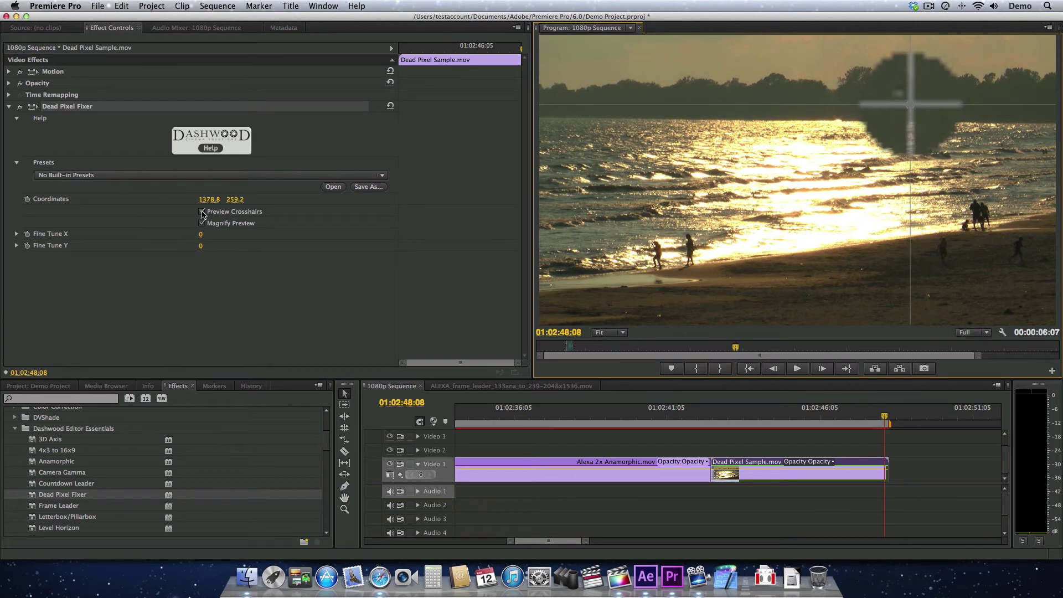
left_click(202, 212)
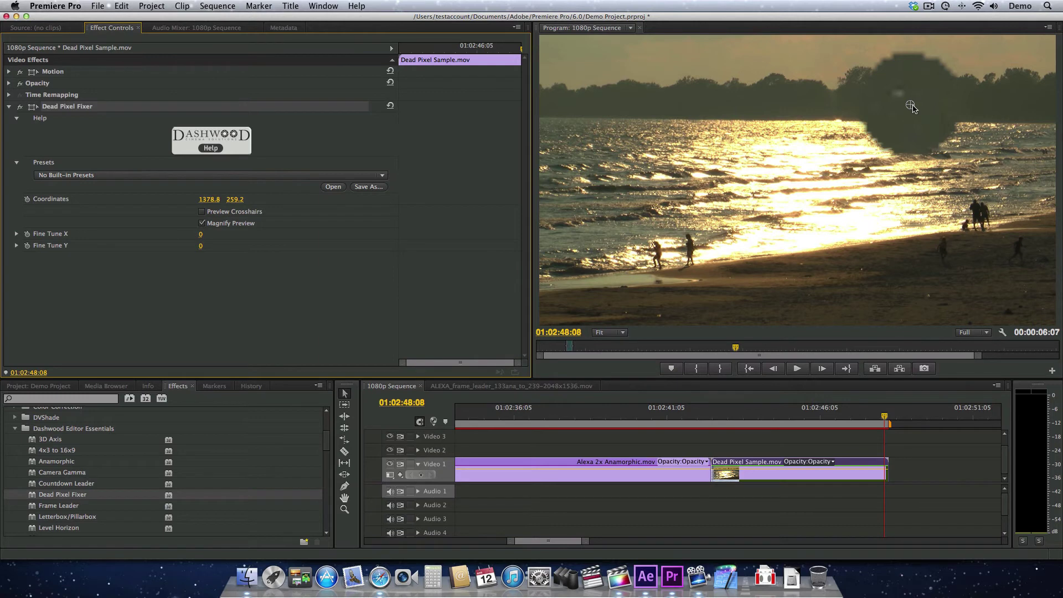
left_click_drag(910, 104, 909, 106)
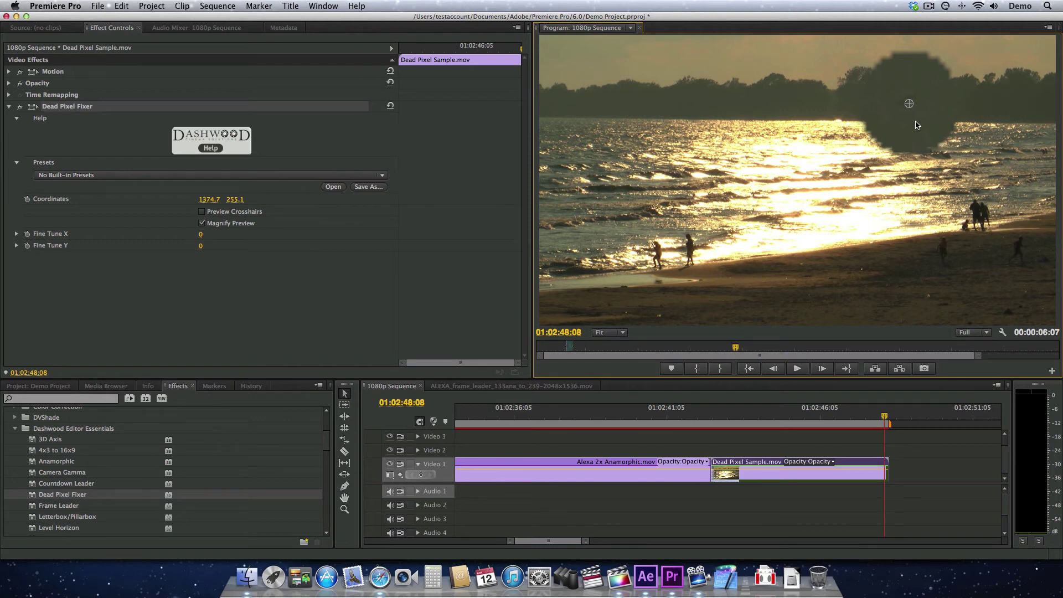
left_click_drag(911, 106, 910, 105)
Step: Expand Fine Tune X and Fine Tune Y and set them to -1 and 1
left_click(16, 234)
left_click(16, 267)
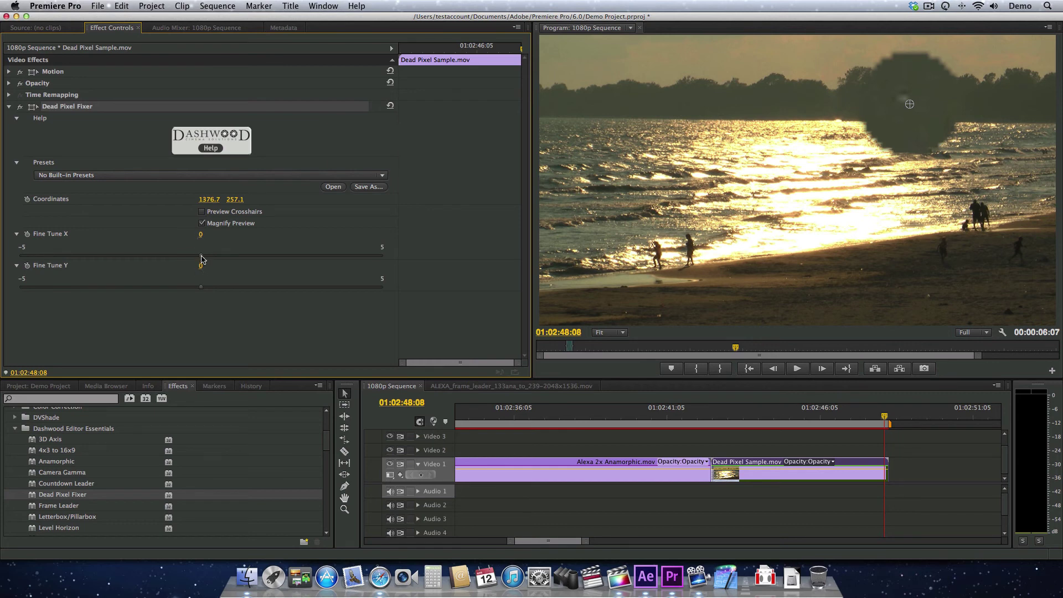
left_click_drag(201, 255, 112, 259)
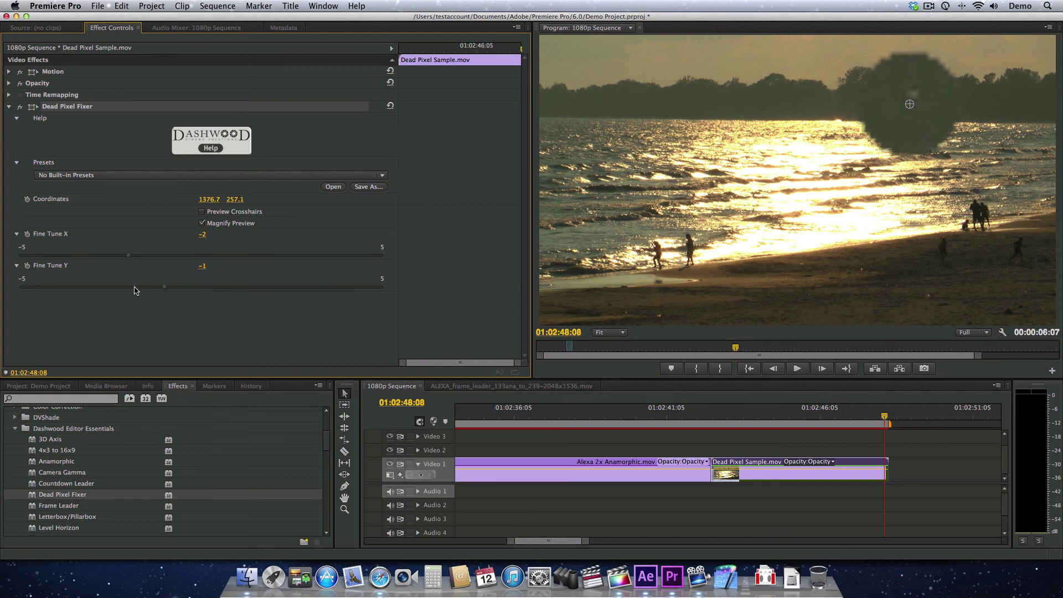
left_click_drag(220, 288, 252, 288)
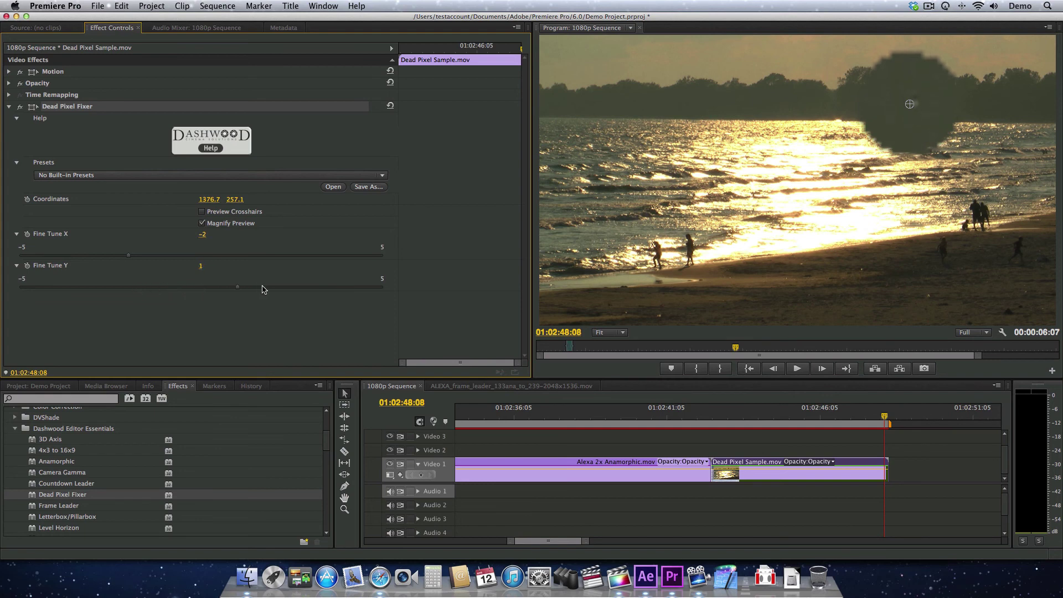
left_click_drag(128, 258, 143, 258)
Step: Disable Magnify Preview, deselect the clip, and play backward to check the repaired beach footage
left_click(201, 223)
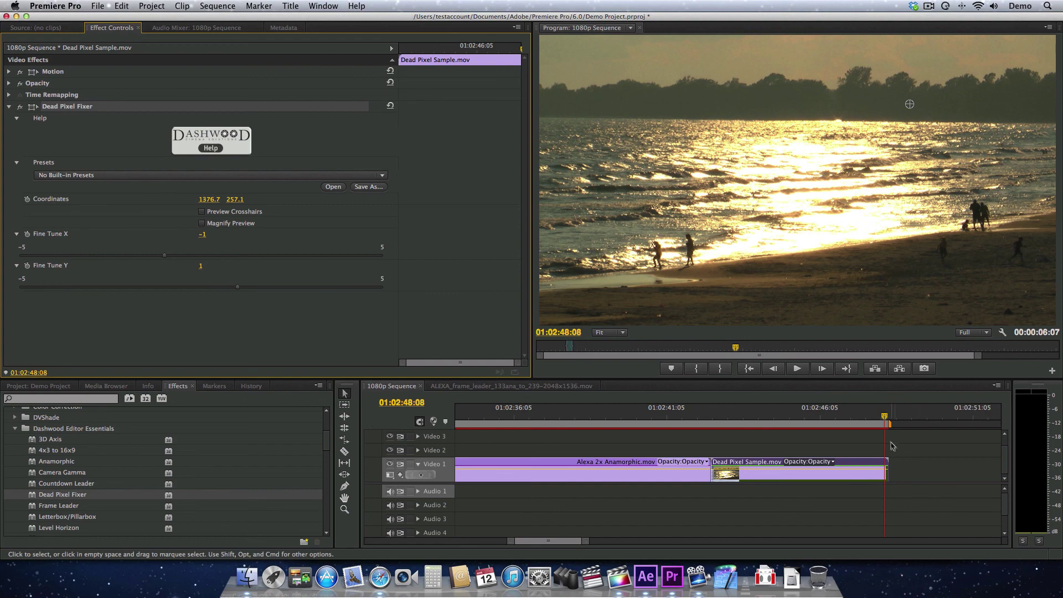
left_click(869, 441)
key("j")
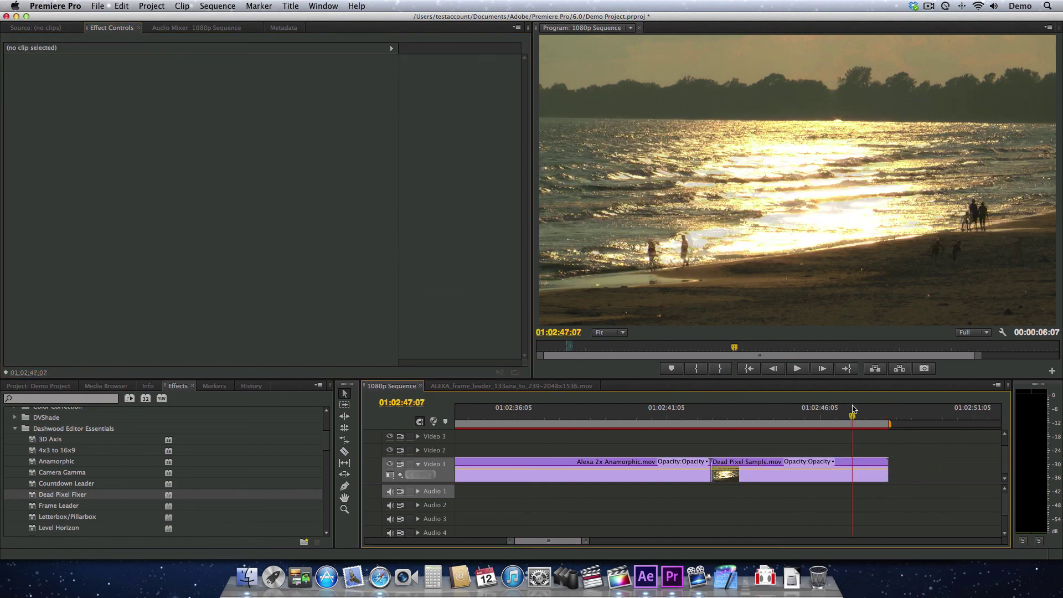